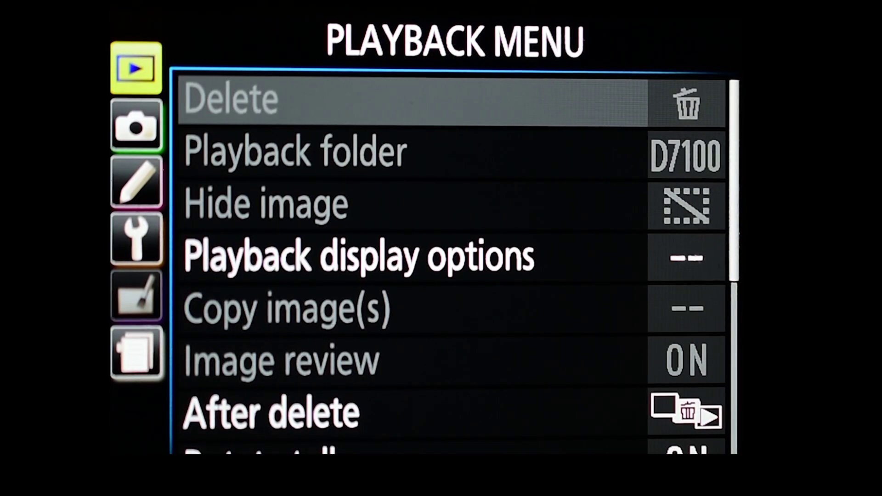
Move the D7100 menu from the Playback Menu tab to the Setup Menu
key("Down")
key("Down")
key("Down")
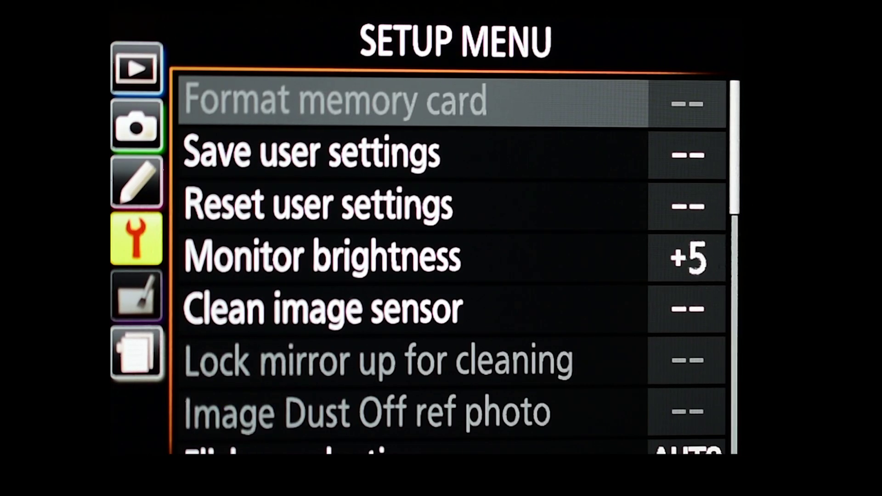
View Firmware version (C 1.04, L 2.017), then bring up Format for the SDXC (E:) card
key("Right")
key("Up")
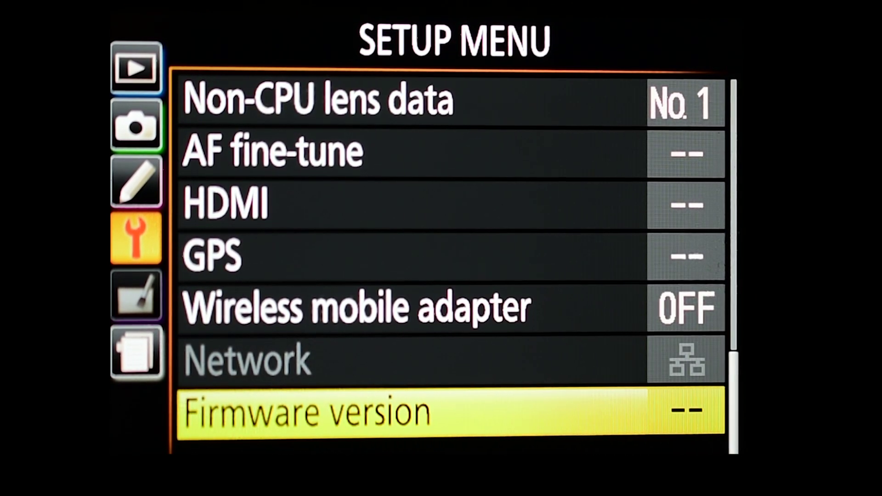
key("Return")
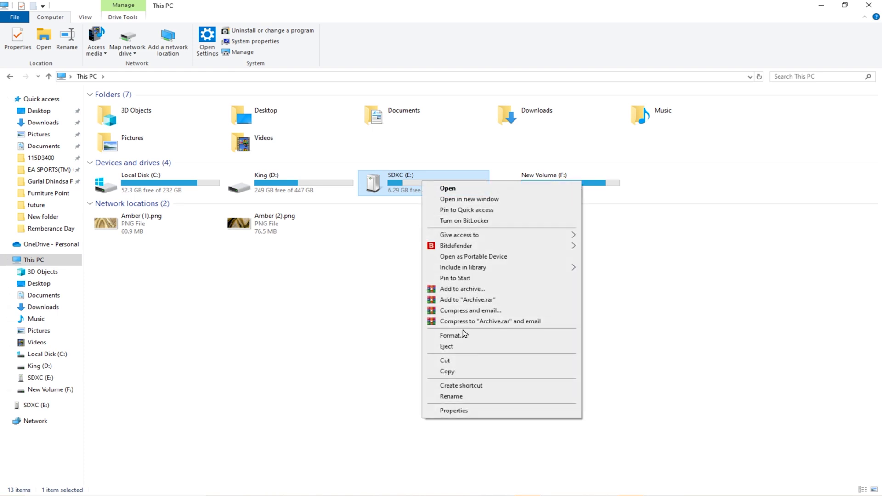
left_click(463, 336)
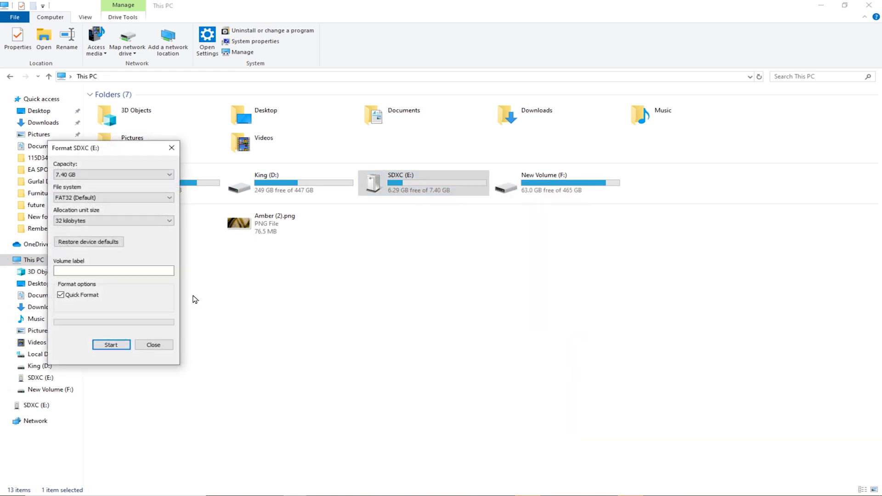
Quick-format SDXC (E:) as FAT32 with 32 KB allocation, accepting the in-use warning
left_click(111, 344)
left_click(468, 253)
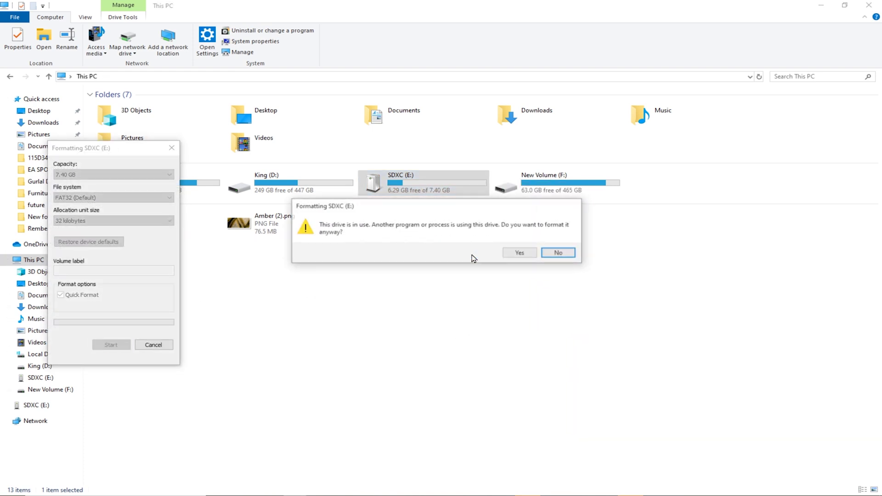
left_click(514, 253)
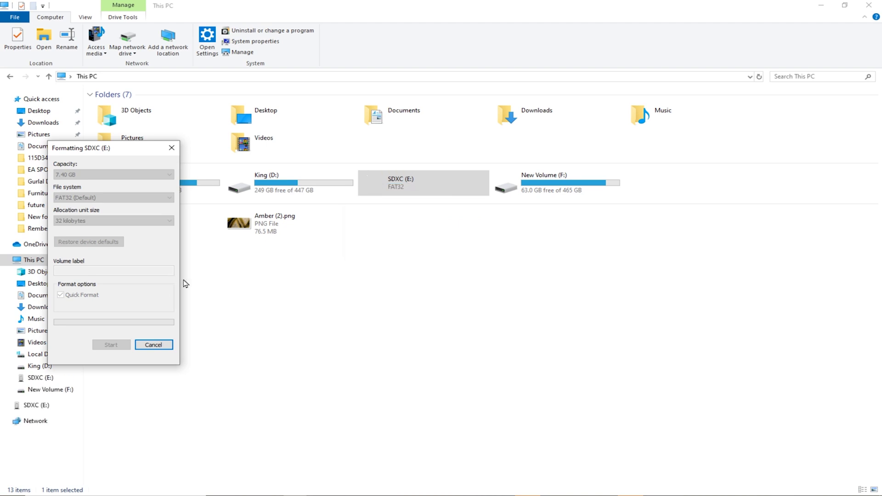
left_click(510, 252)
left_click(154, 345)
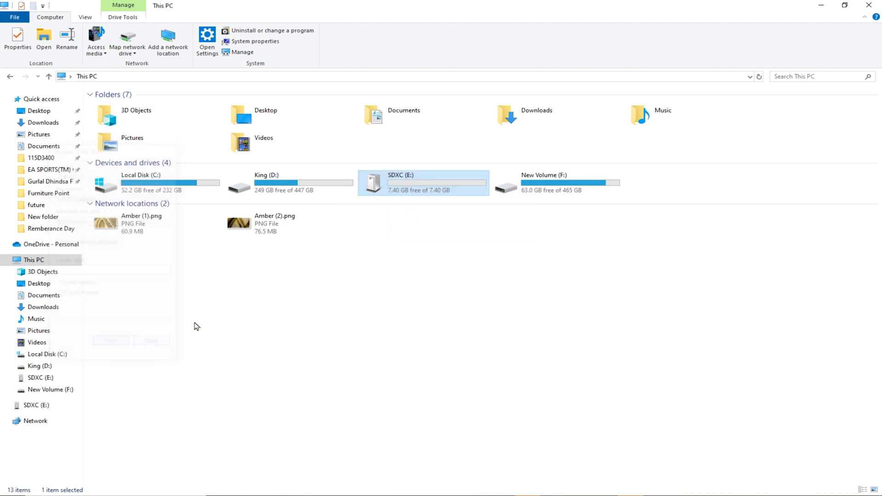
In Chrome, type 'niko' and pick the 'nikon download center' search suggestion
left_click(339, 457)
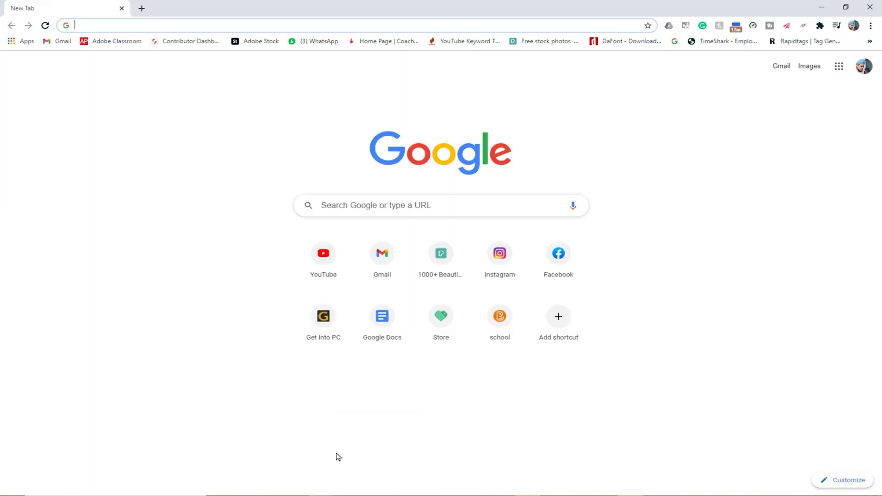
left_click(166, 26)
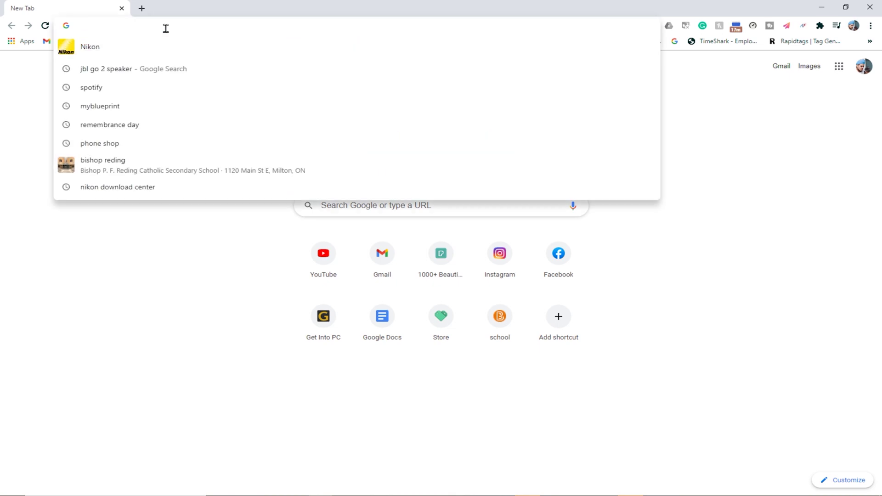
type("nikon")
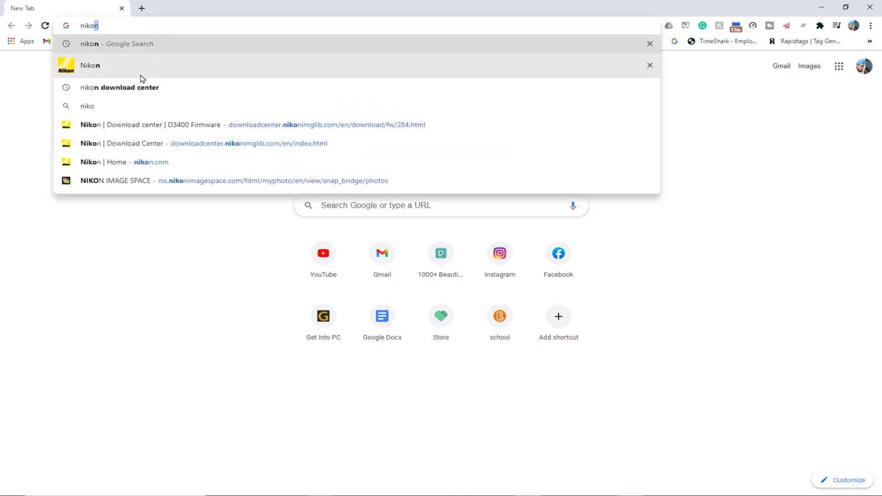
left_click(133, 88)
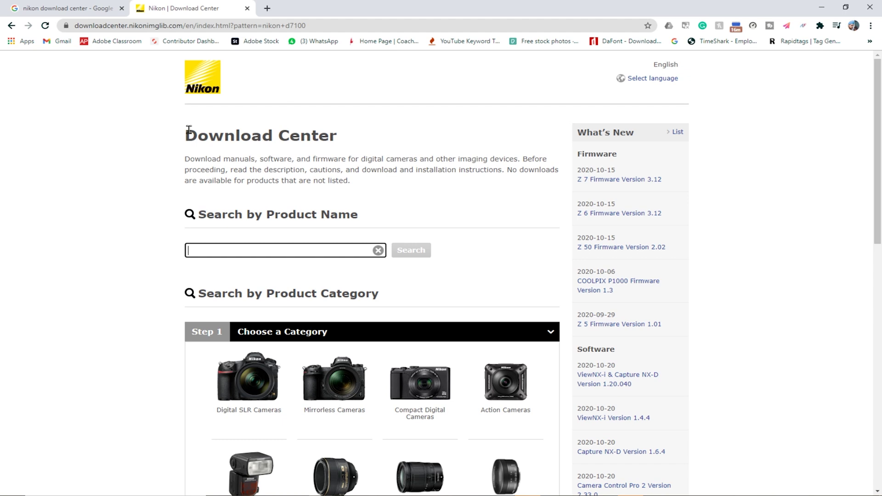
Search the Download Center for the D7100 by product name
type("d7100")
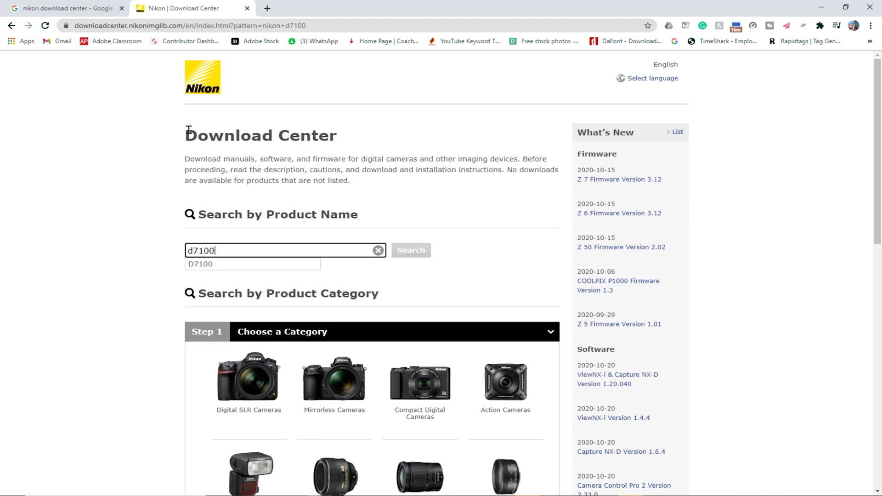
key("Down")
key("Return")
left_click(414, 249)
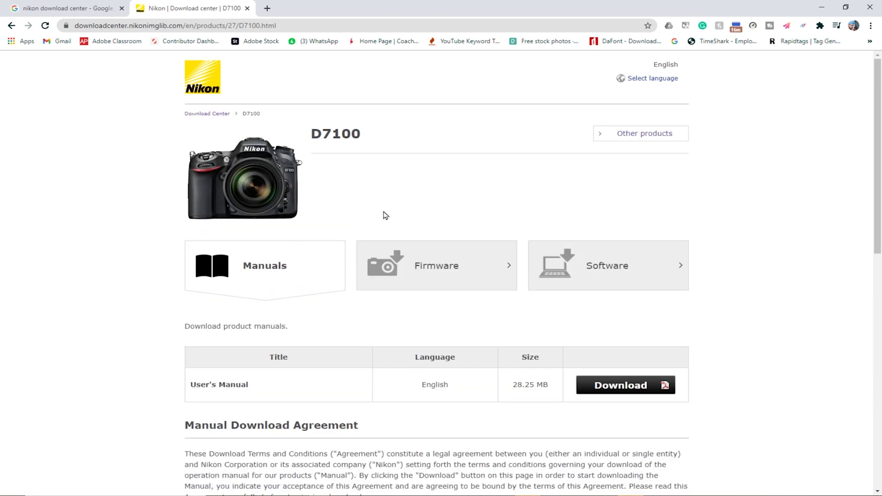
Open the D7100 Firmware list and the Distortion Control Data Ver.2.018 download page
scroll(385, 218, "down", 2)
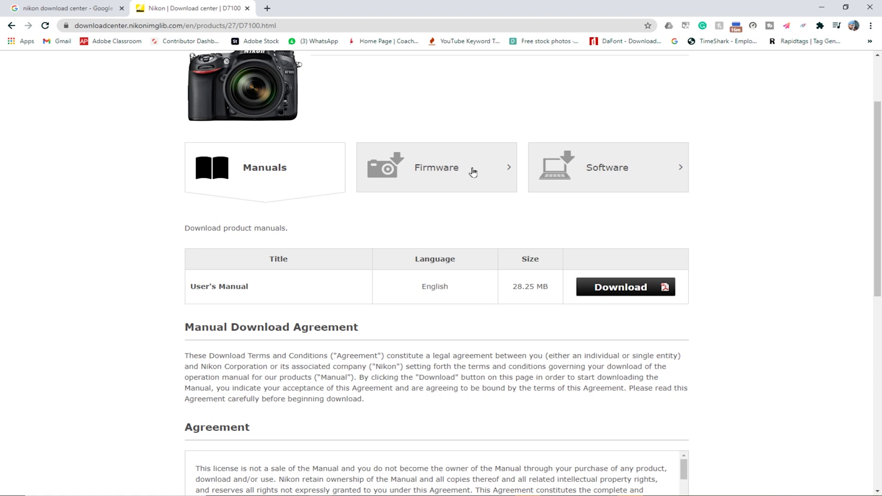
left_click(601, 169)
left_click(441, 188)
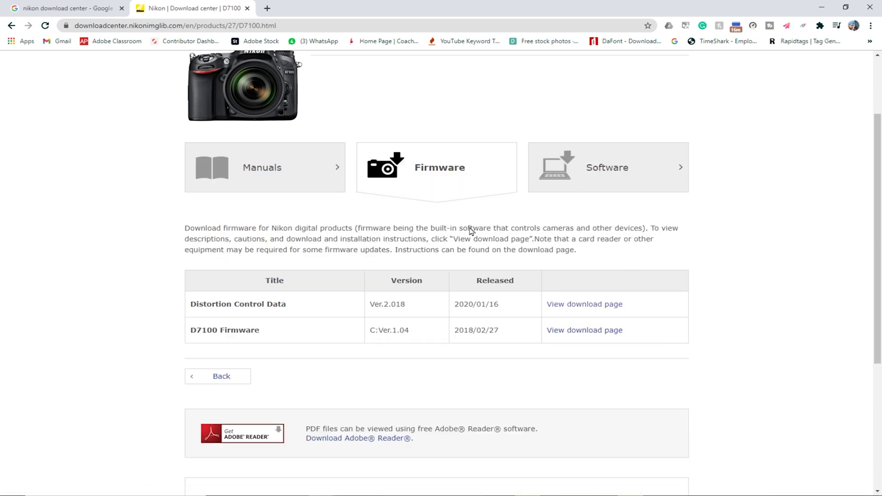
scroll(420, 243, "down", 3)
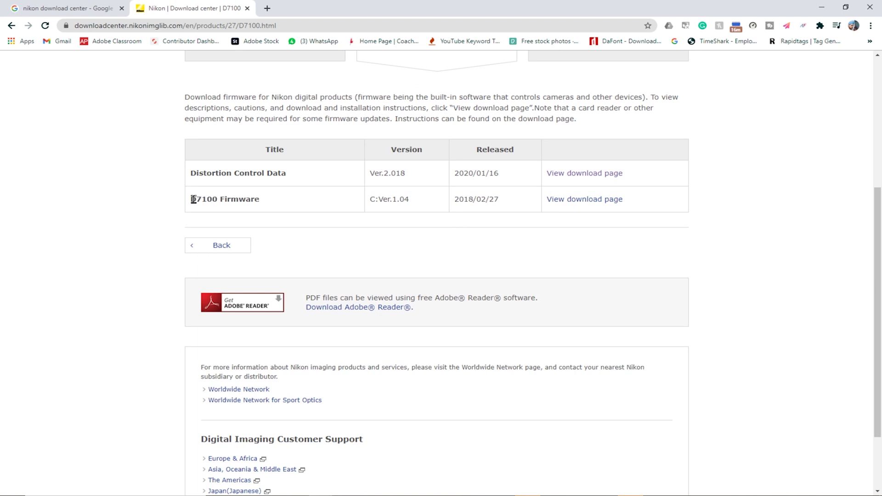
left_click_drag(193, 199, 265, 203)
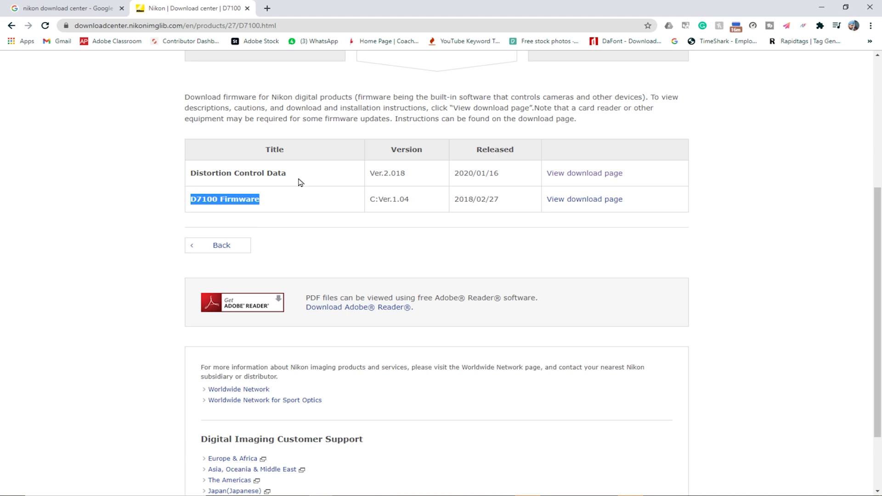
left_click_drag(191, 174, 348, 177)
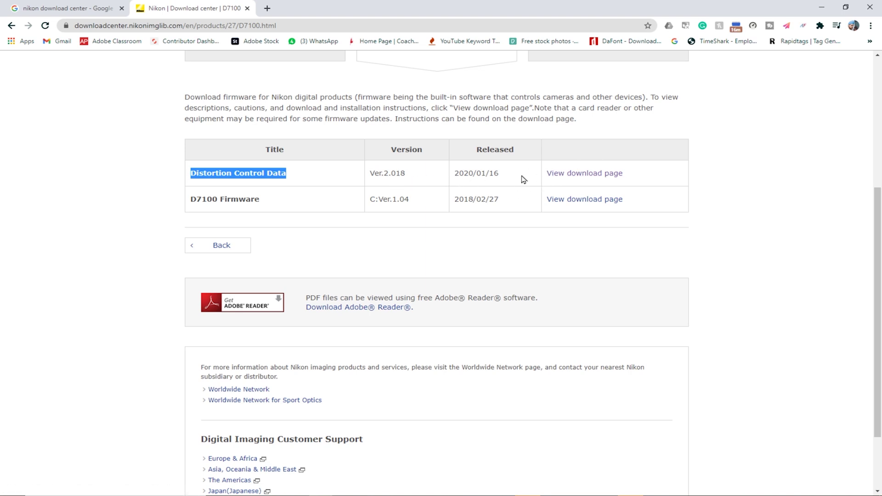
left_click(588, 174)
Compare the Mac OS and Windows download options, keeping Windows, and read the remove-lens caution
scroll(356, 151, "down", 2)
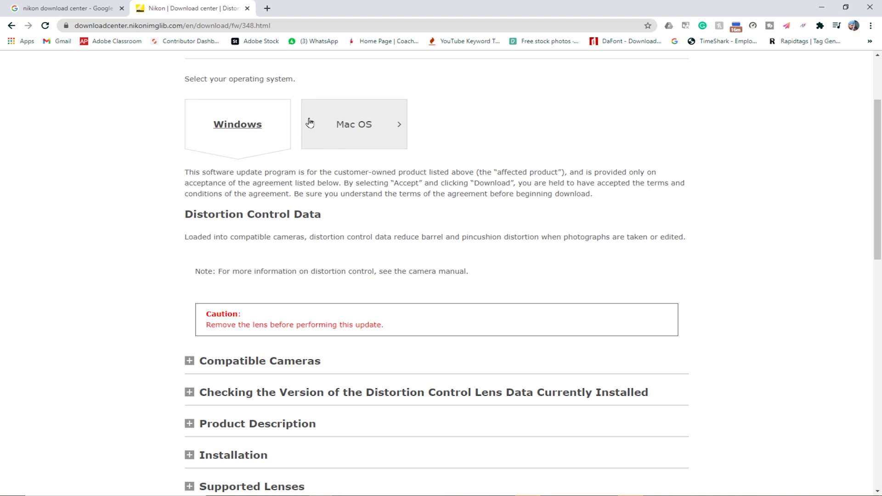
left_click(363, 124)
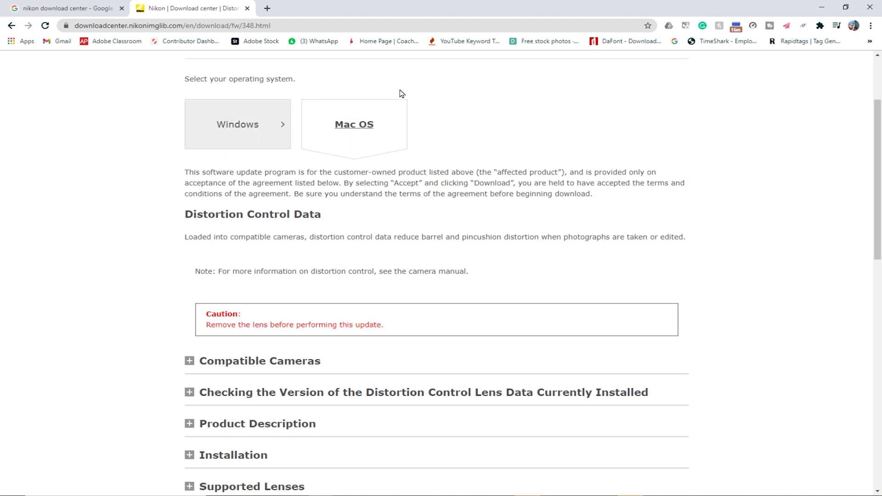
left_click(236, 128)
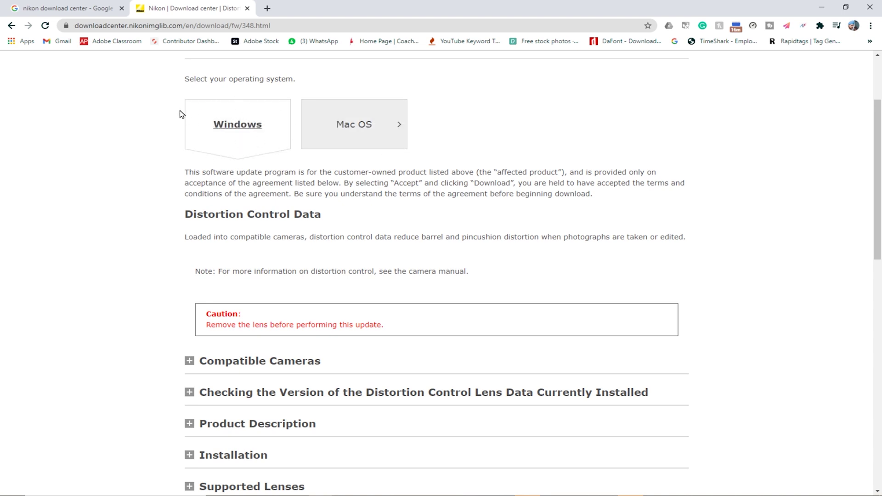
scroll(270, 148, "down", 5)
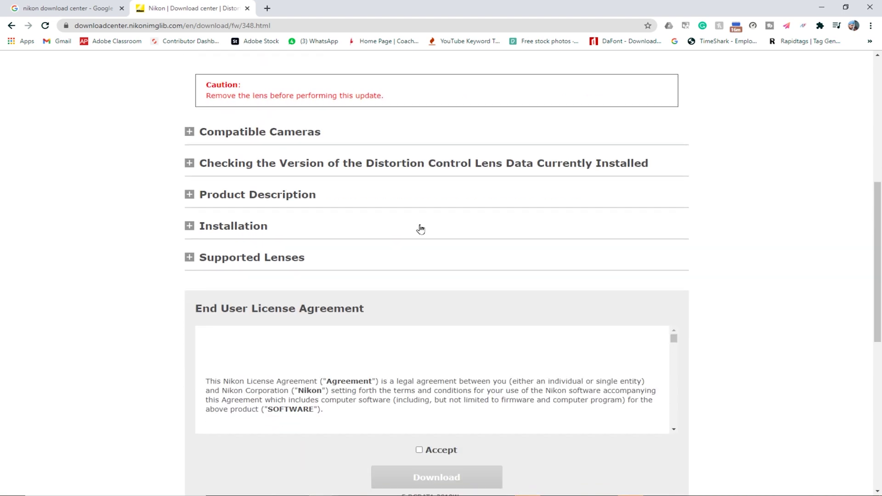
scroll(420, 228, "up", 2)
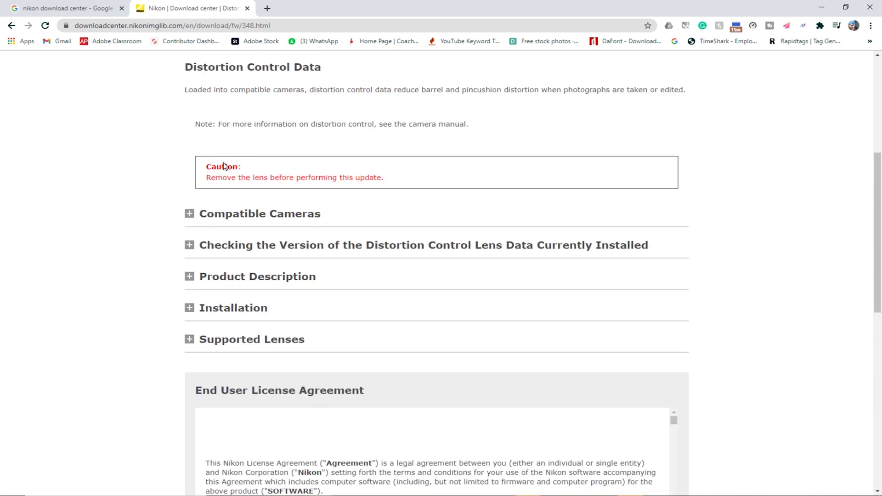
left_click_drag(207, 168, 386, 185)
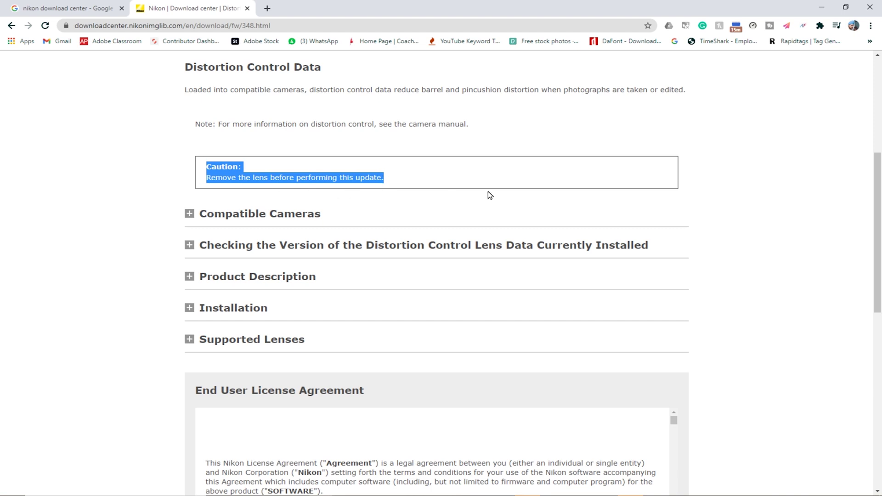
left_click(731, 175)
Accept the licence agreement and download F-DCDATA-2018W.exe
scroll(469, 236, "down", 5)
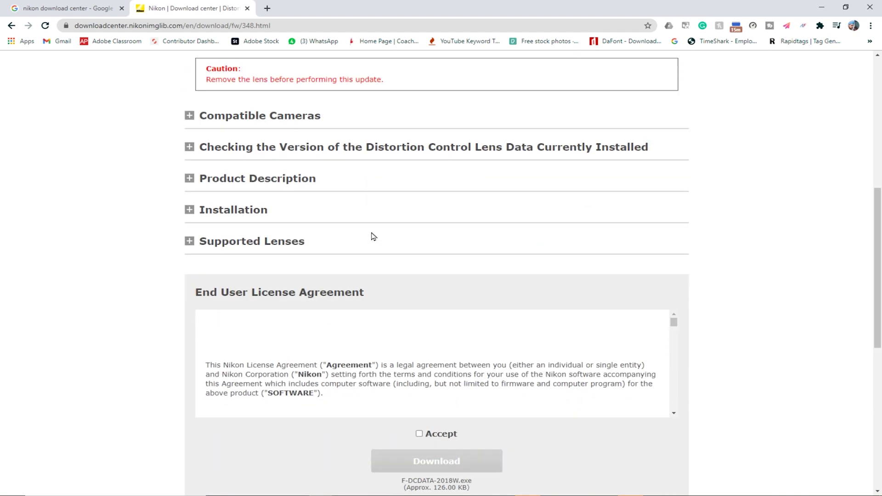
scroll(439, 214, "down", 3)
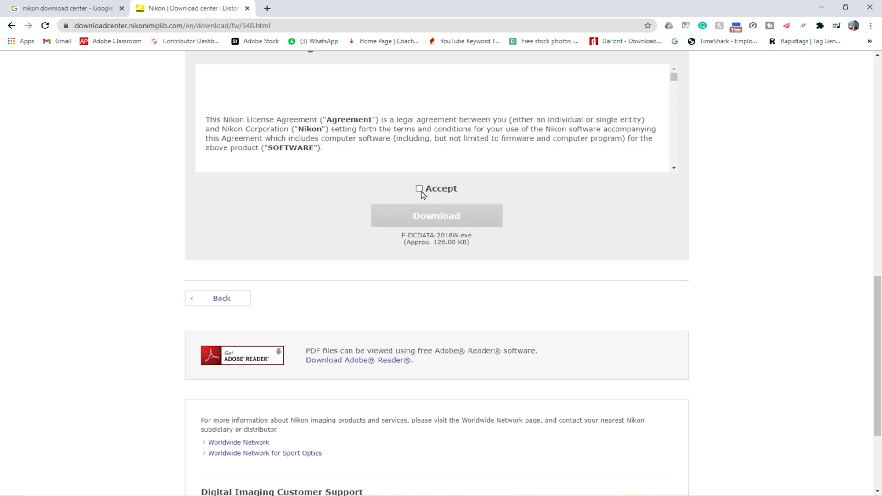
left_click(419, 189)
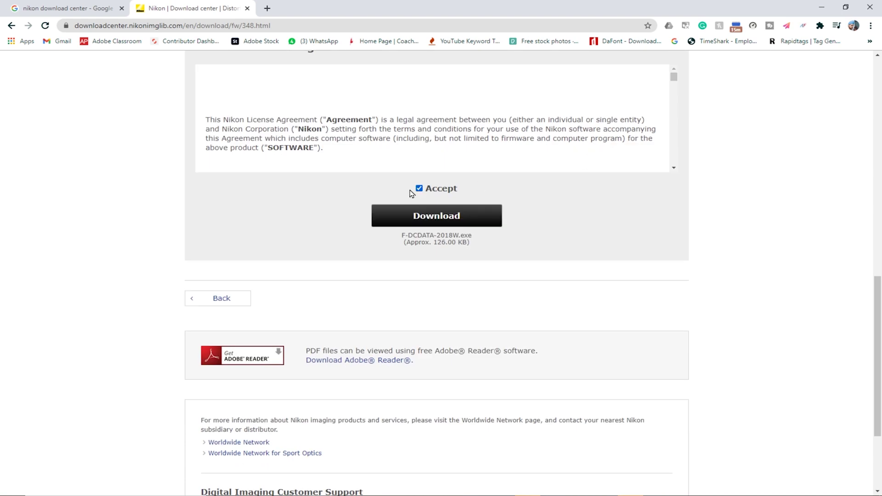
left_click(452, 214)
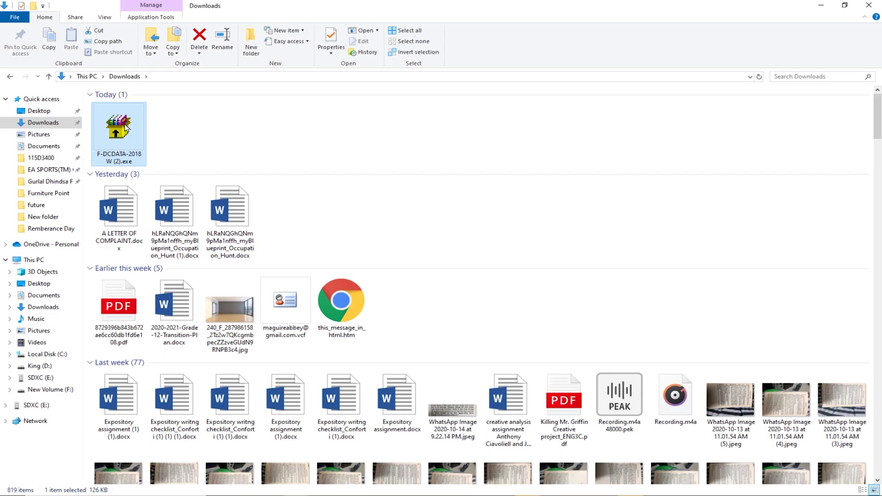
right_click(124, 124)
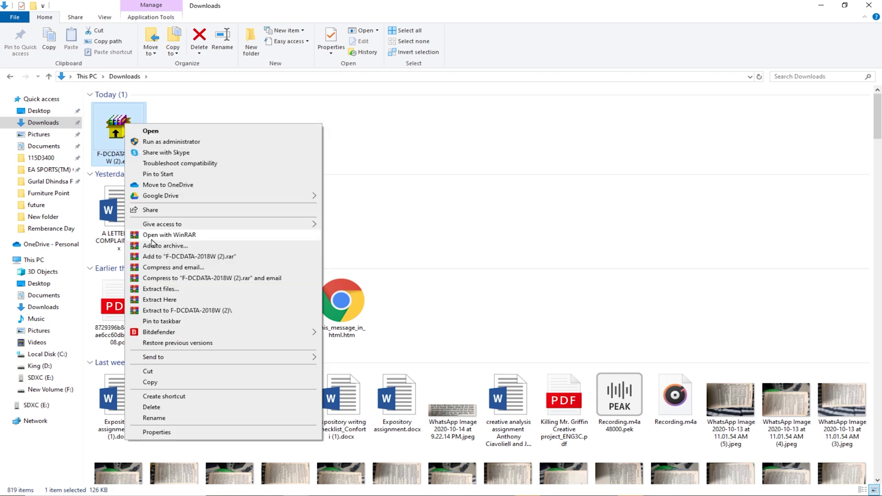
Copy the downloaded installer onto the SDXC (E:) card
left_click(168, 372)
left_click(33, 259)
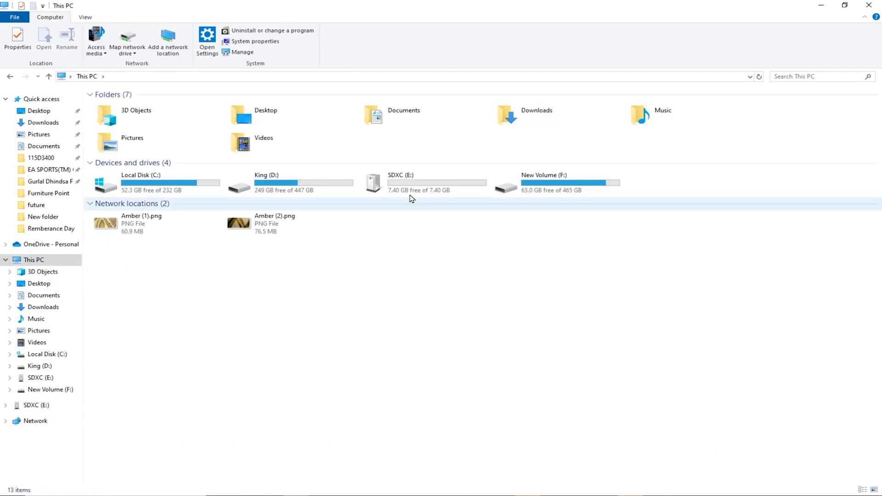
double_click(411, 193)
right_click(266, 156)
left_click(289, 226)
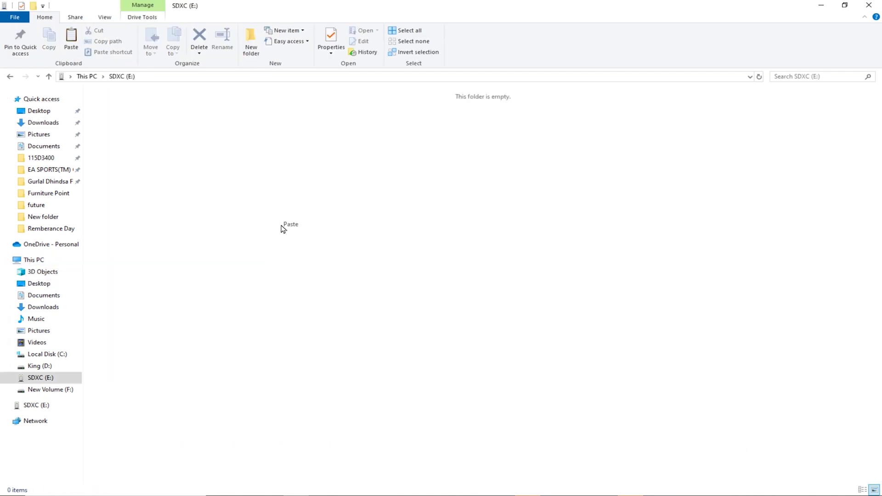
Extract the installer on the card, permanently delete it, and select DCDATAUpdate
right_click(132, 120)
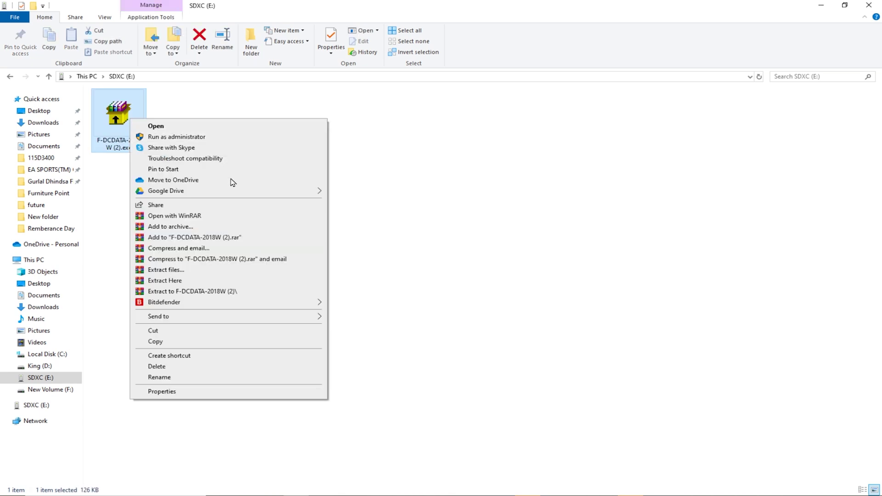
left_click(192, 281)
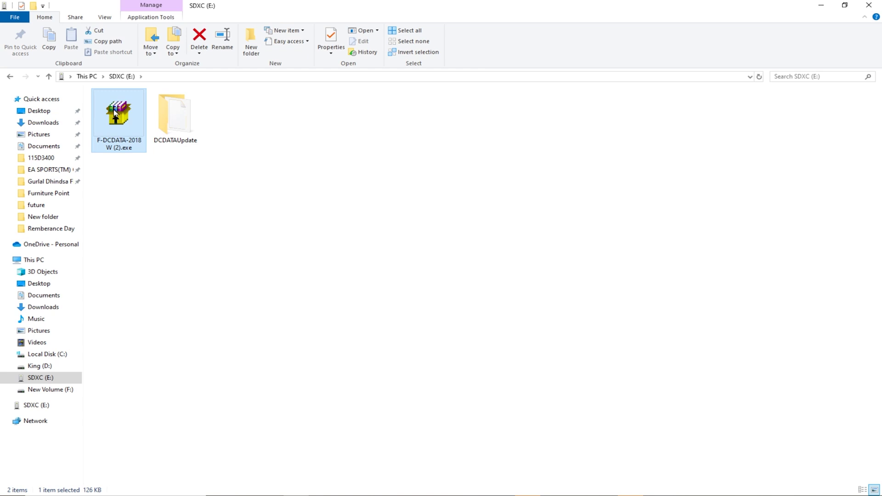
key("shift+Delete")
left_click(491, 297)
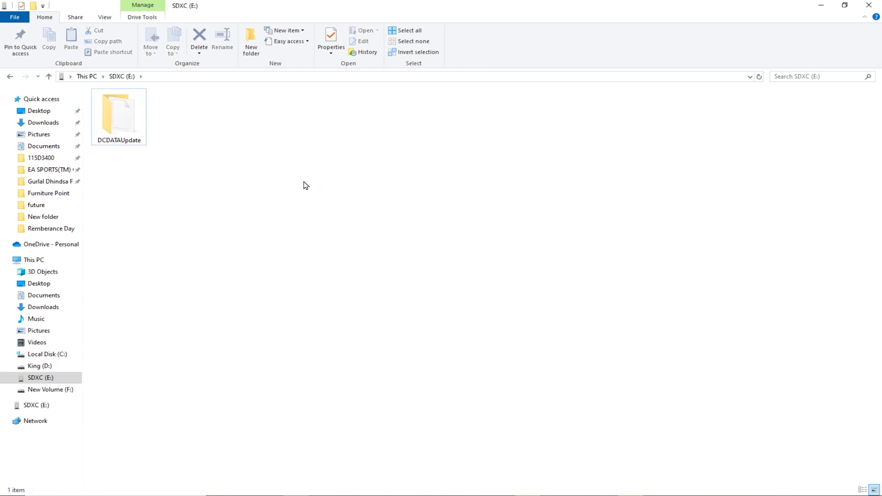
left_click(119, 121)
Cut NKLD0218.BIN from DCDATAUpdate and paste it at the card's root
double_click(118, 124)
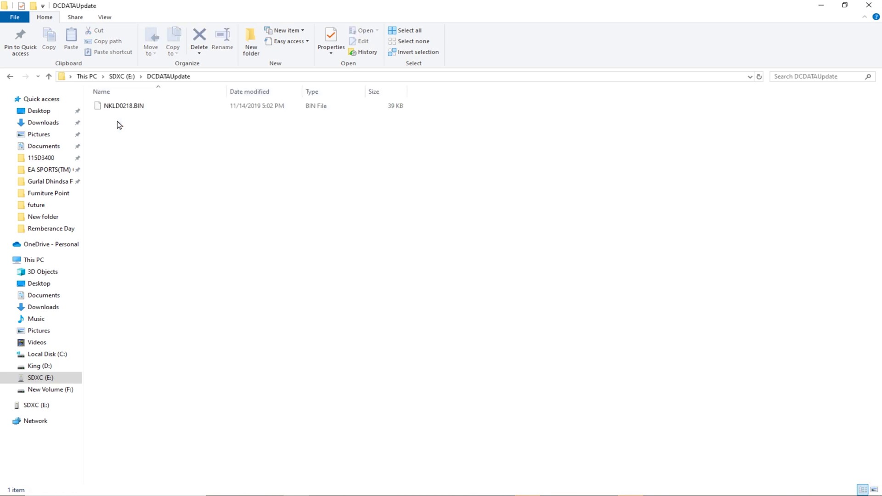
left_click(157, 106)
right_click(157, 107)
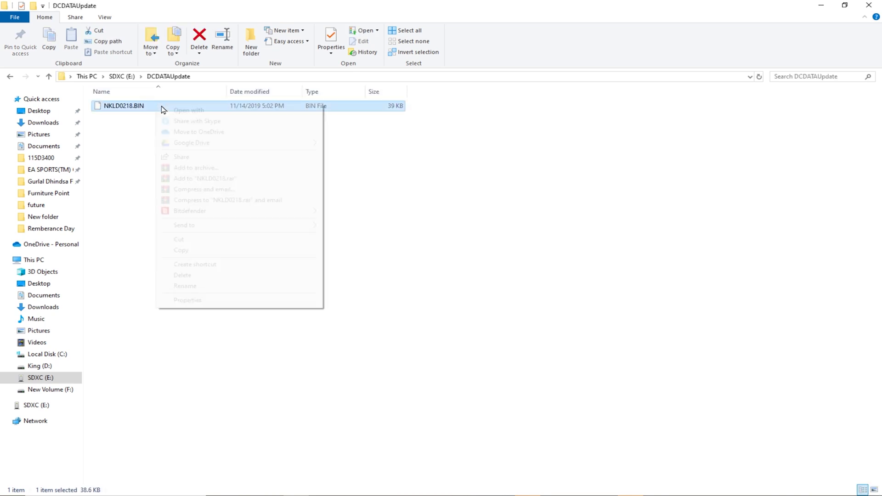
left_click(180, 240)
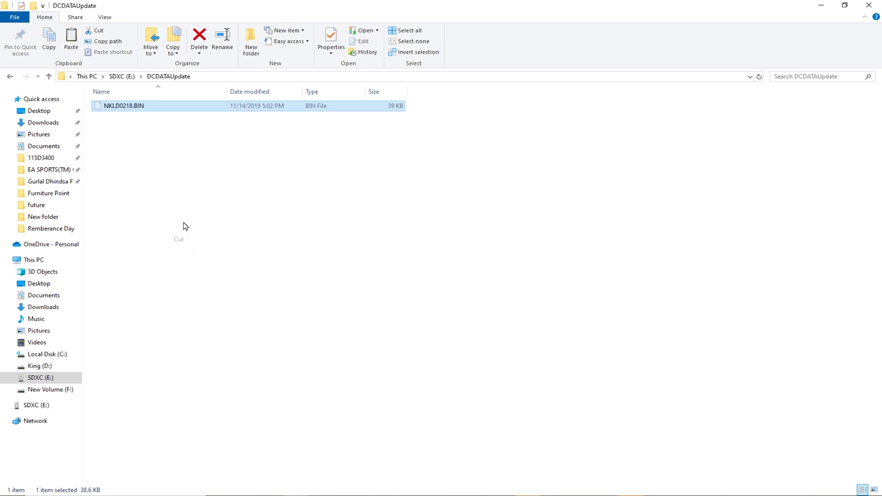
left_click(10, 77)
right_click(217, 185)
left_click(247, 249)
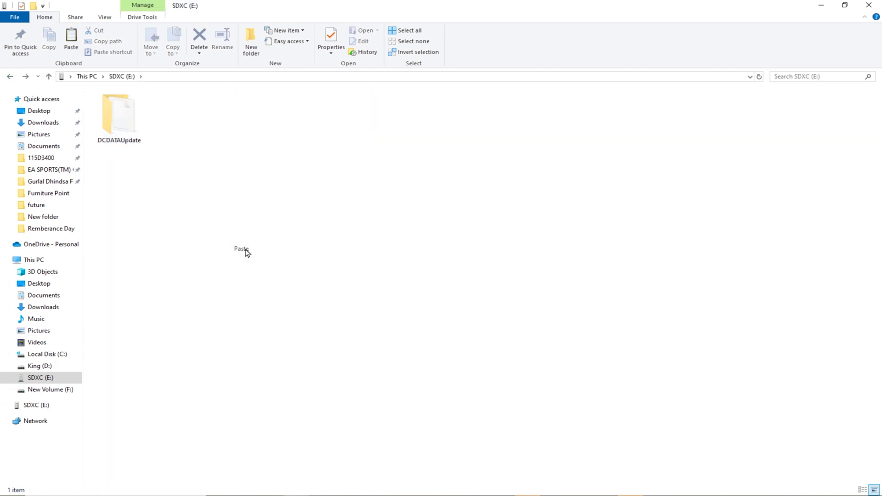
Permanently delete the DCDATAUpdate folder and refresh the card listing
left_click(138, 172)
left_click(125, 132)
key("shift+Delete")
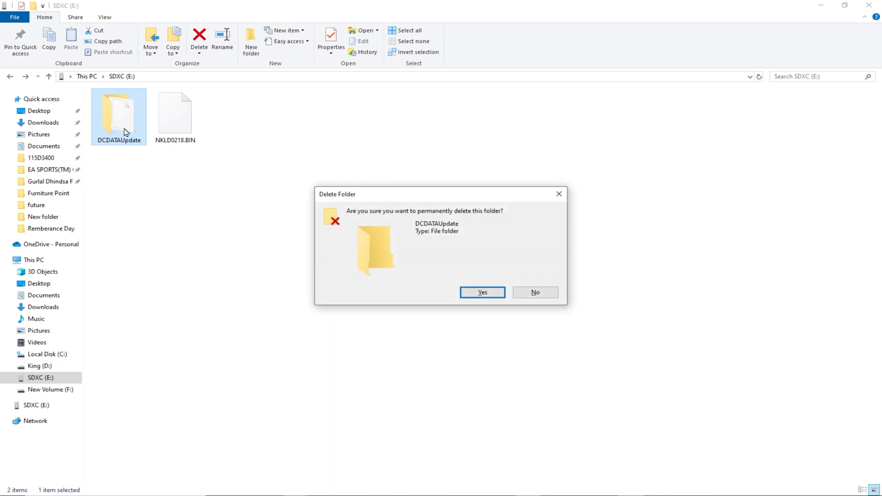
left_click(483, 293)
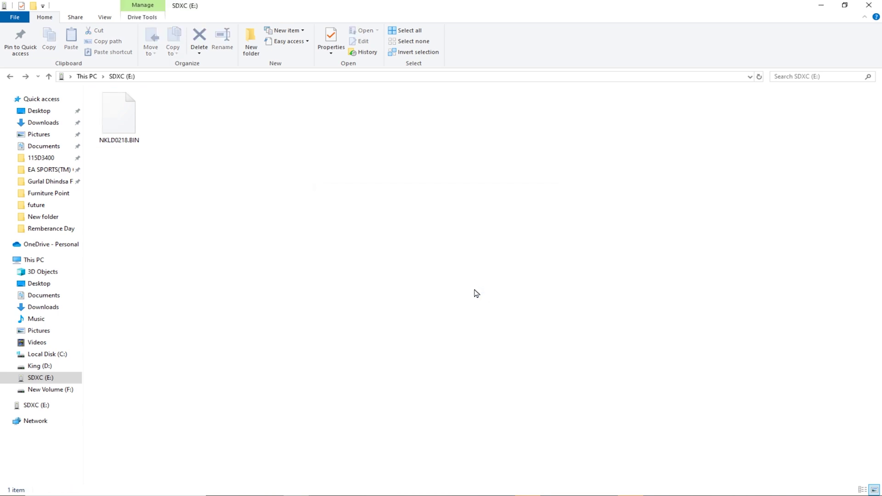
right_click(209, 204)
left_click(236, 240)
Bring up the system tray's eject options for the SDXC card
right_click(715, 427)
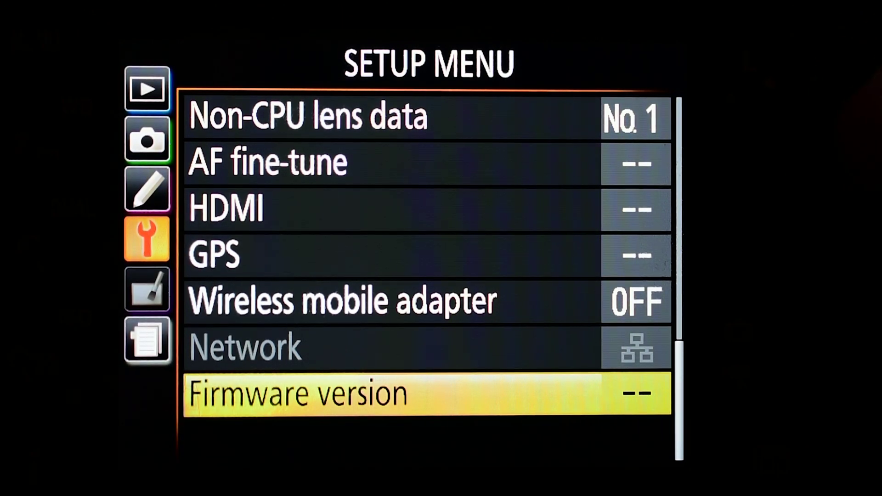
Choose Update under Firmware version and highlight Yes to update L 2.017 to 2.018
key("Return")
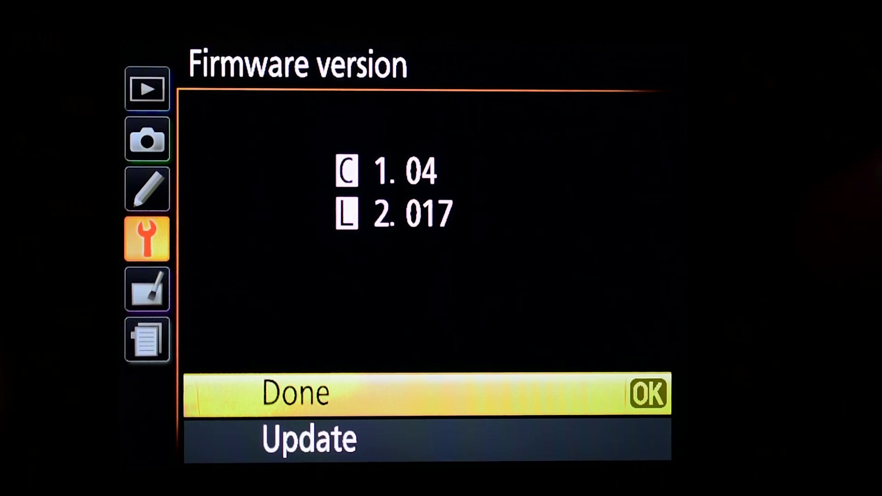
key("Down")
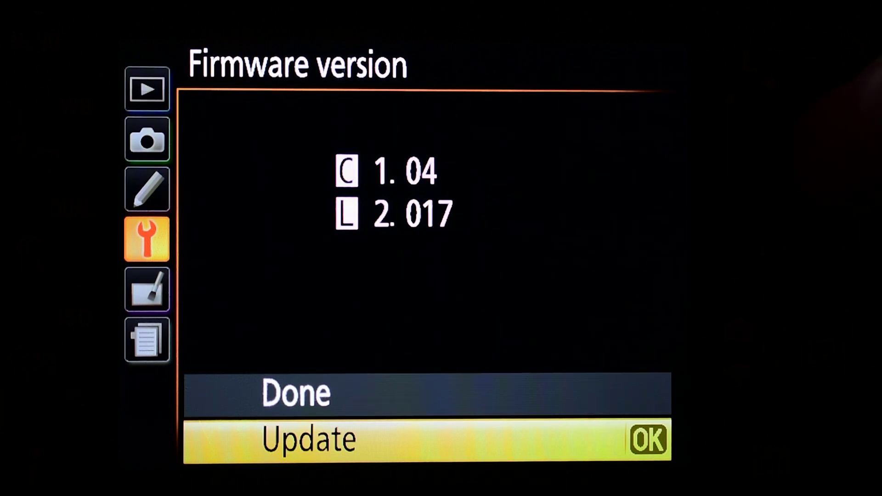
key("Return")
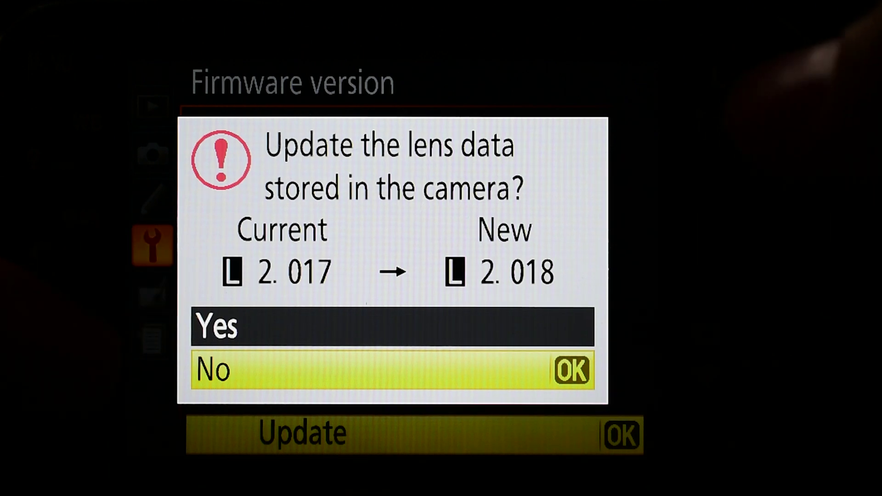
key("Up")
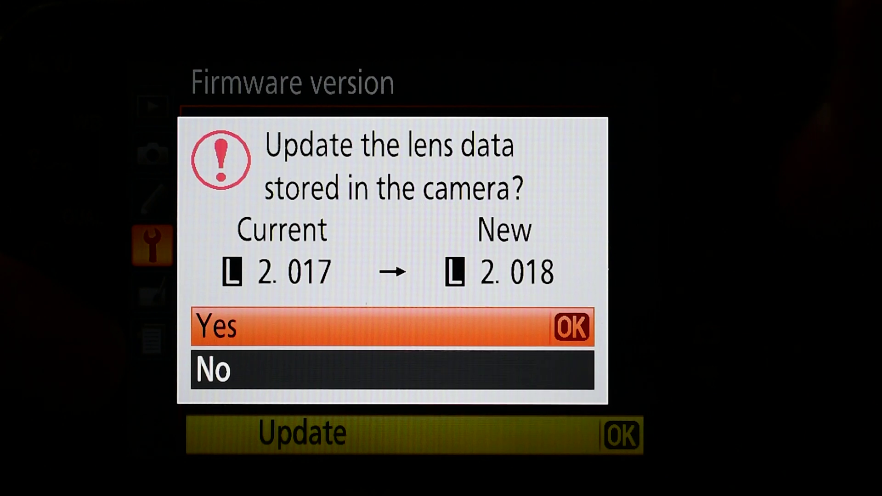
Confirm Yes to start updating the distortion control lens data from 2.017 to 2.018
key("Return")
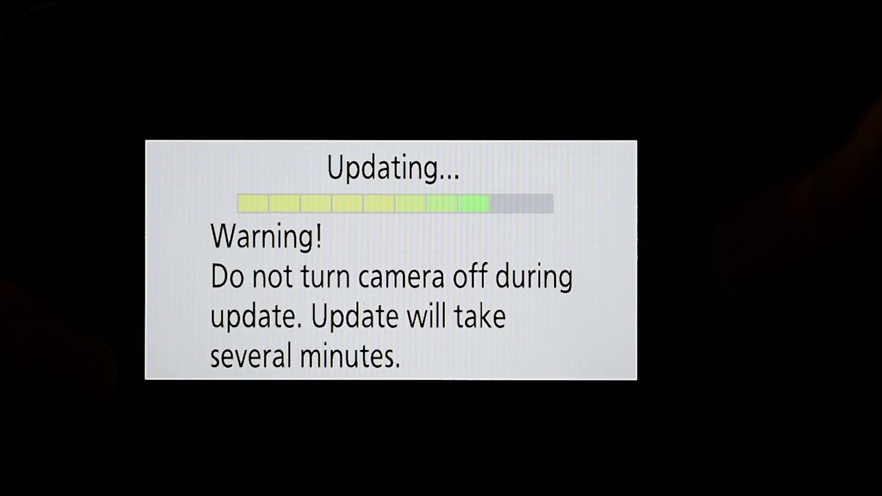